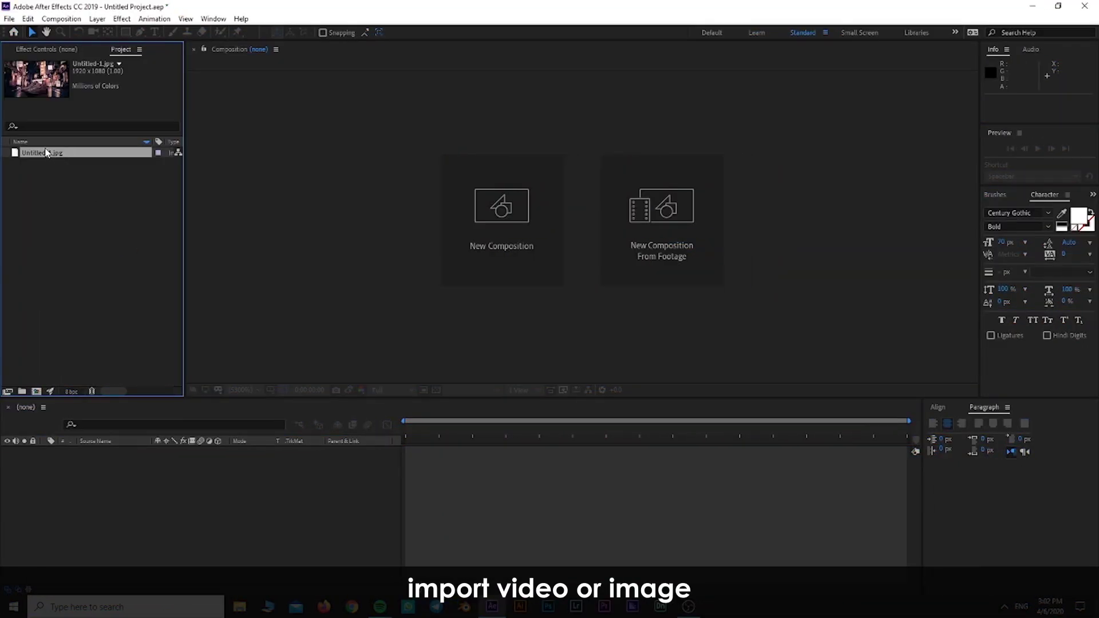
Build a composition from Untitled-1.jpg and duplicate the photo layer into two identical copies.
{"action": "left_click_drag", "start_coordinate": [79, 154], "coordinate": [178, 471]}
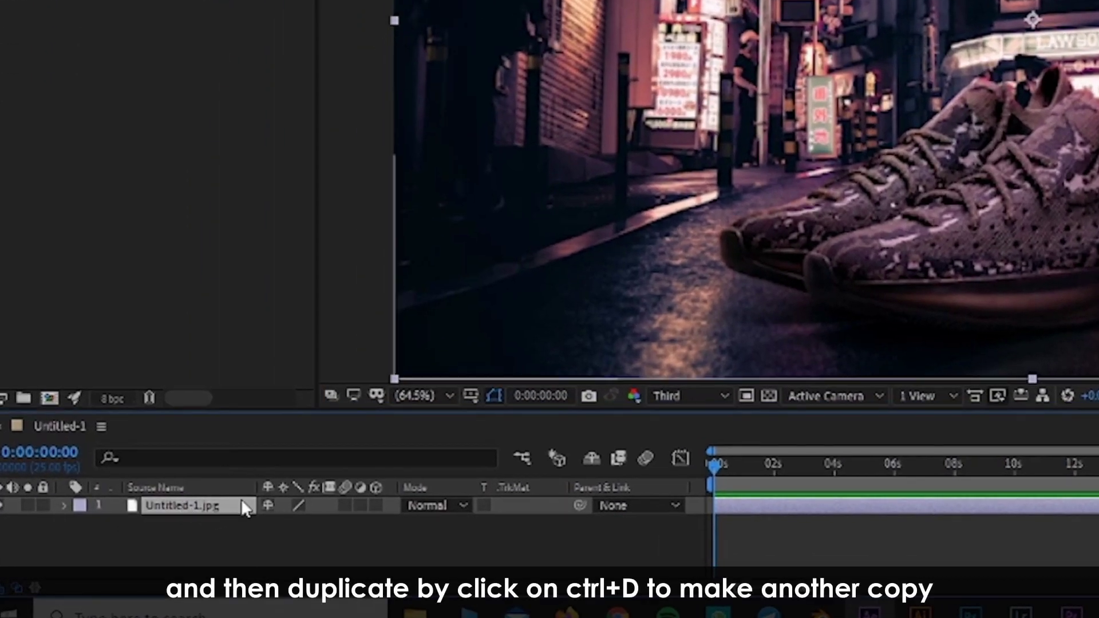
{"action": "key", "text": "ctrl+d"}
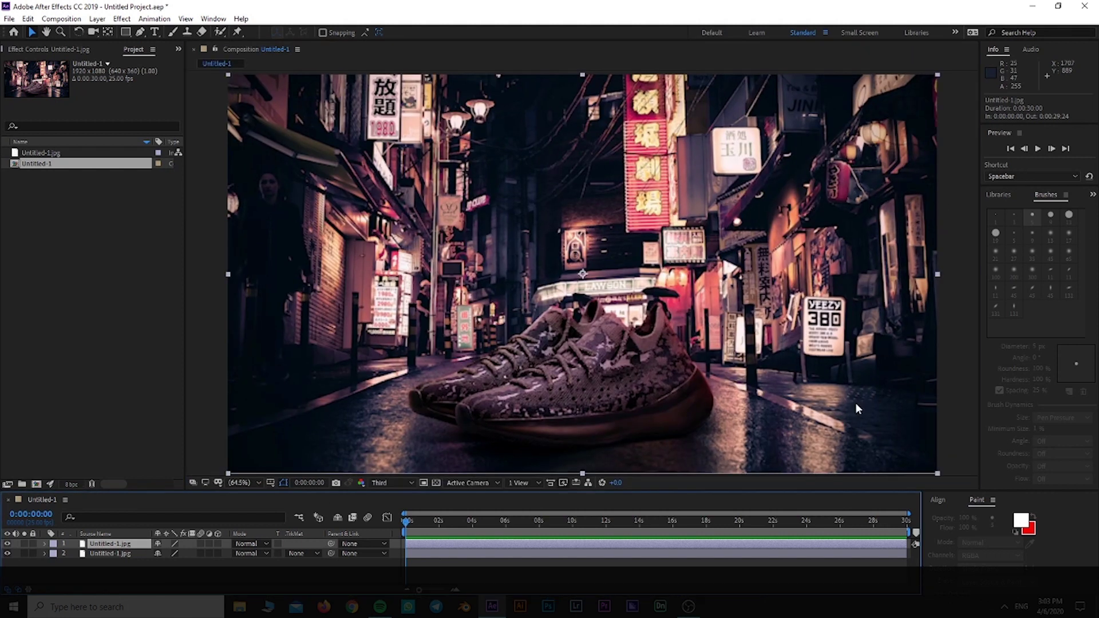
Open the top Untitled-1.jpg copy in its own Layer panel.
{"action": "double_click", "coordinate": [124, 545]}
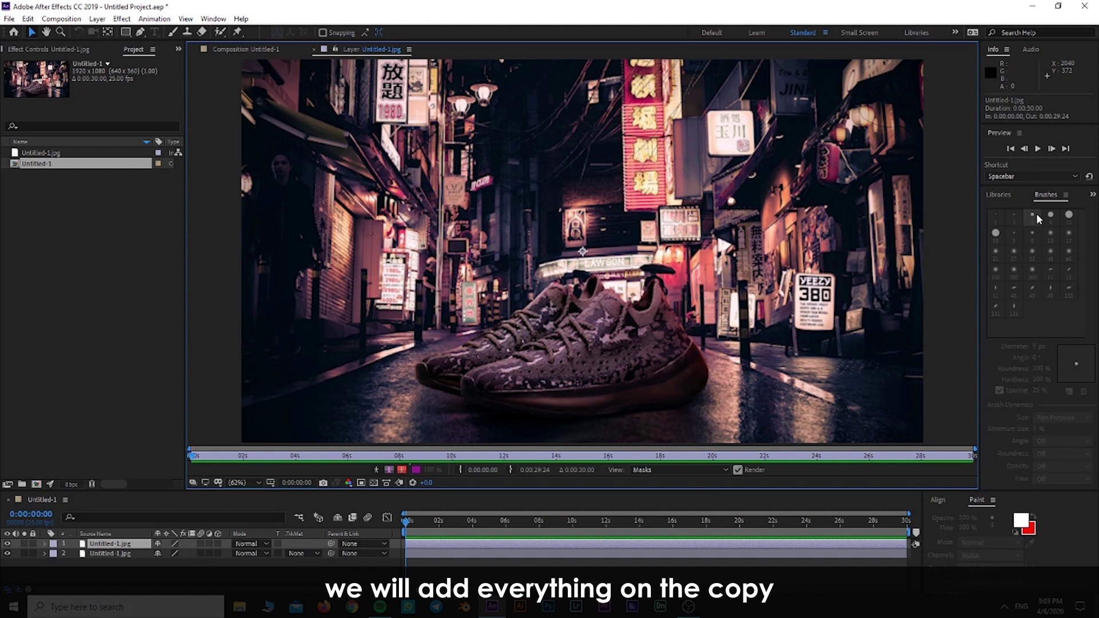
{"action": "left_click", "coordinate": [1057, 198]}
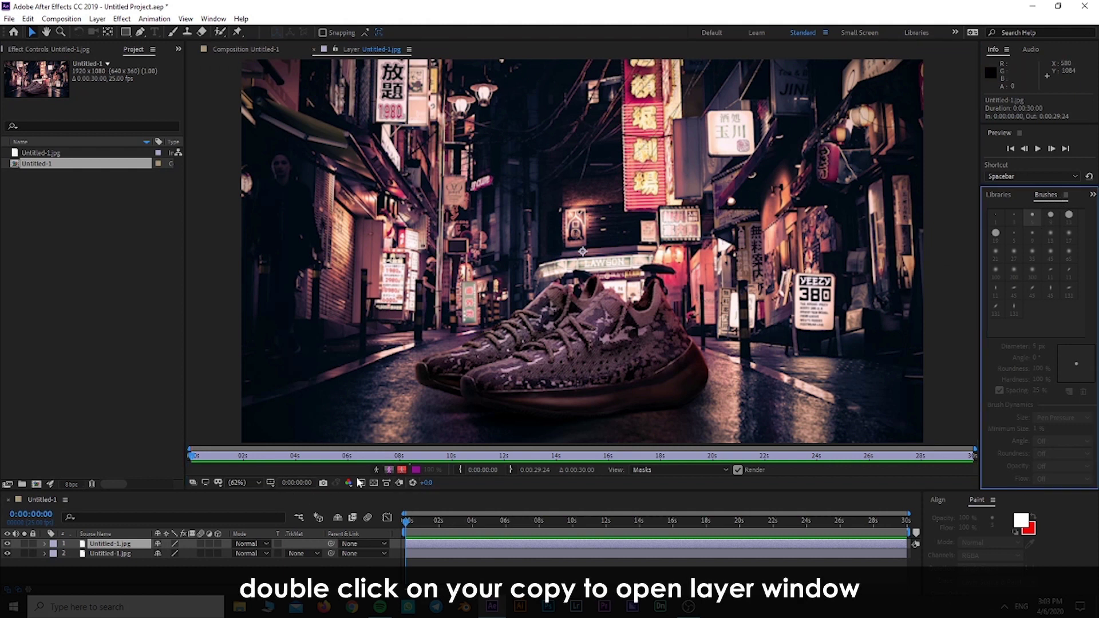
{"action": "scroll", "coordinate": [709, 297], "scroll_direction": "down", "scroll_amount": 1}
{"action": "scroll", "coordinate": [709, 298], "scroll_direction": "up", "scroll_amount": 2}
{"action": "scroll", "coordinate": [659, 298], "scroll_direction": "down", "scroll_amount": 2}
{"action": "left_click", "coordinate": [258, 49]}
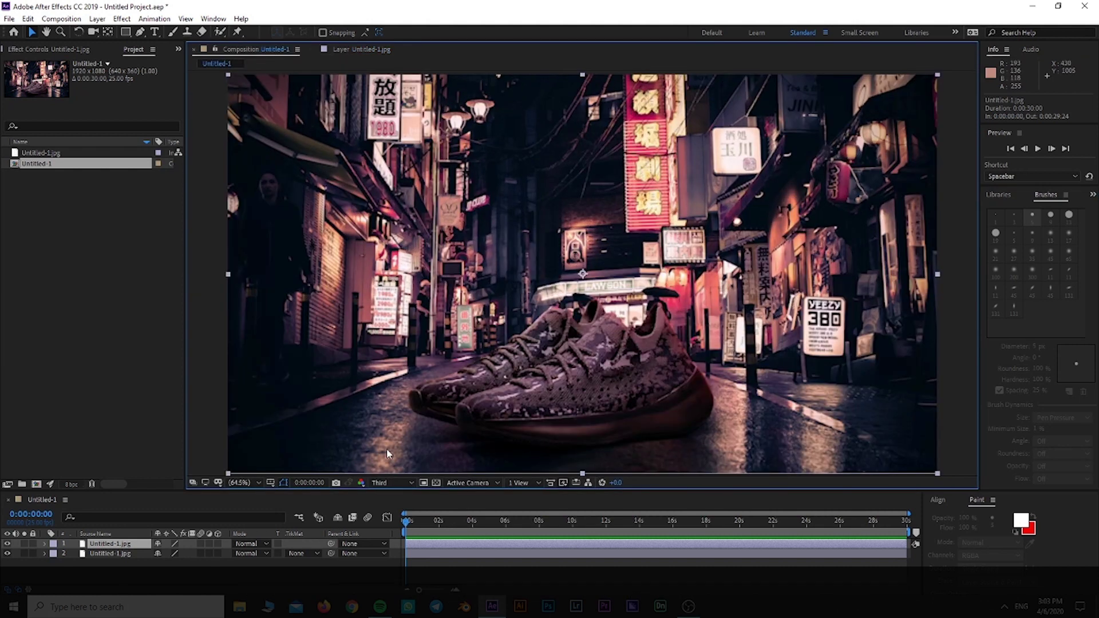
{"action": "left_click", "coordinate": [356, 50]}
{"action": "scroll", "coordinate": [677, 375], "scroll_direction": "up", "scroll_amount": 2}
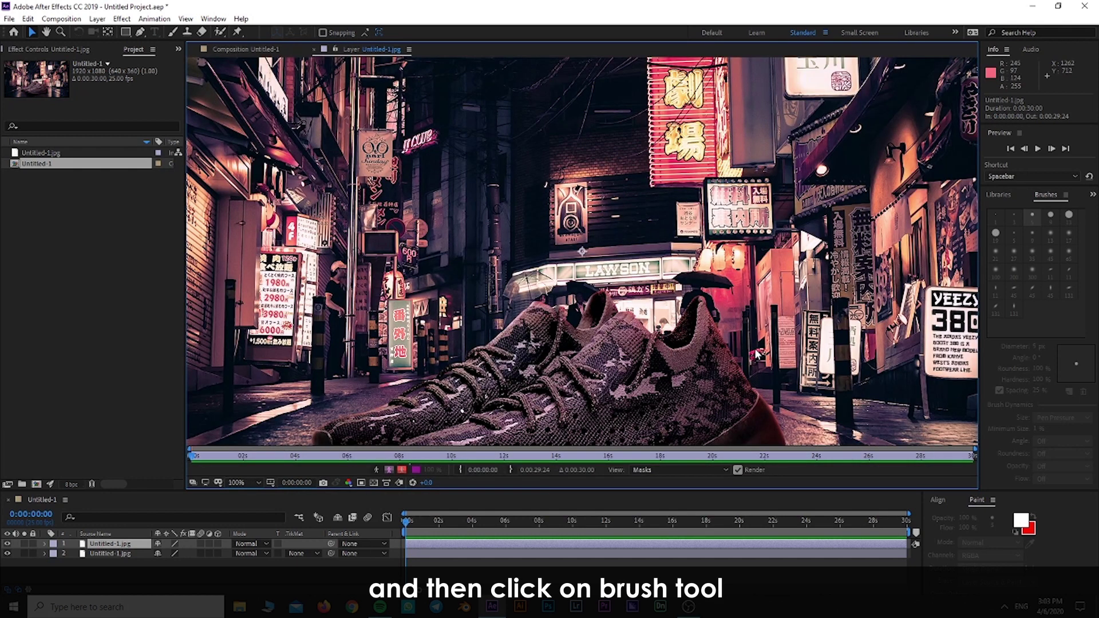
{"action": "scroll", "coordinate": [677, 374], "scroll_direction": "down", "scroll_amount": 2}
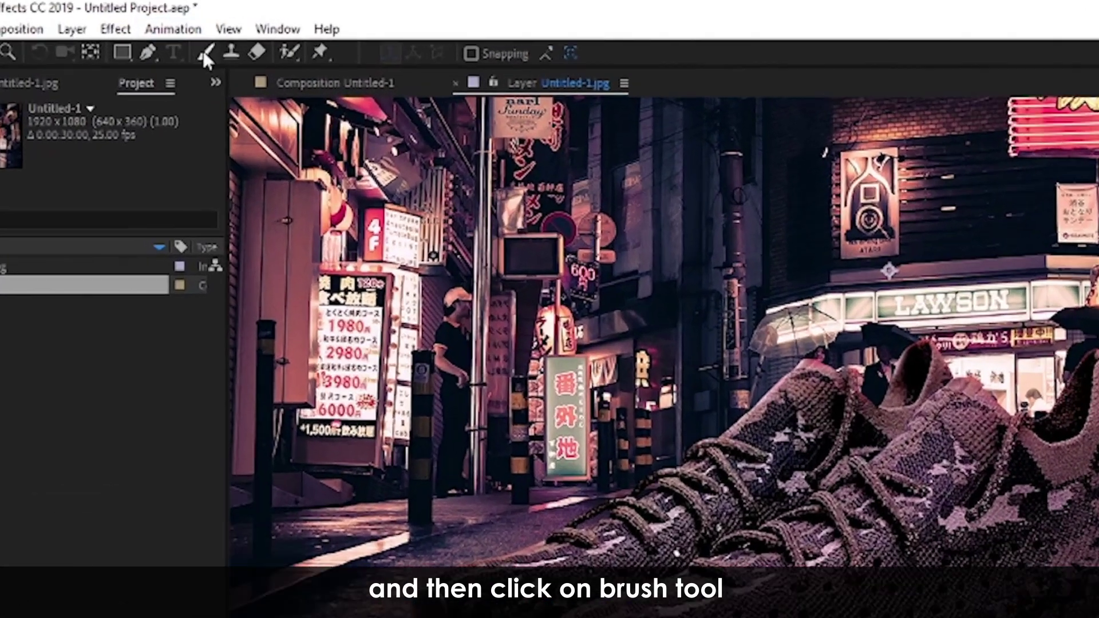
Set up the Brush tool with a 9 px Hard Round tip and Single Frame paint duration.
{"action": "left_click", "coordinate": [203, 52]}
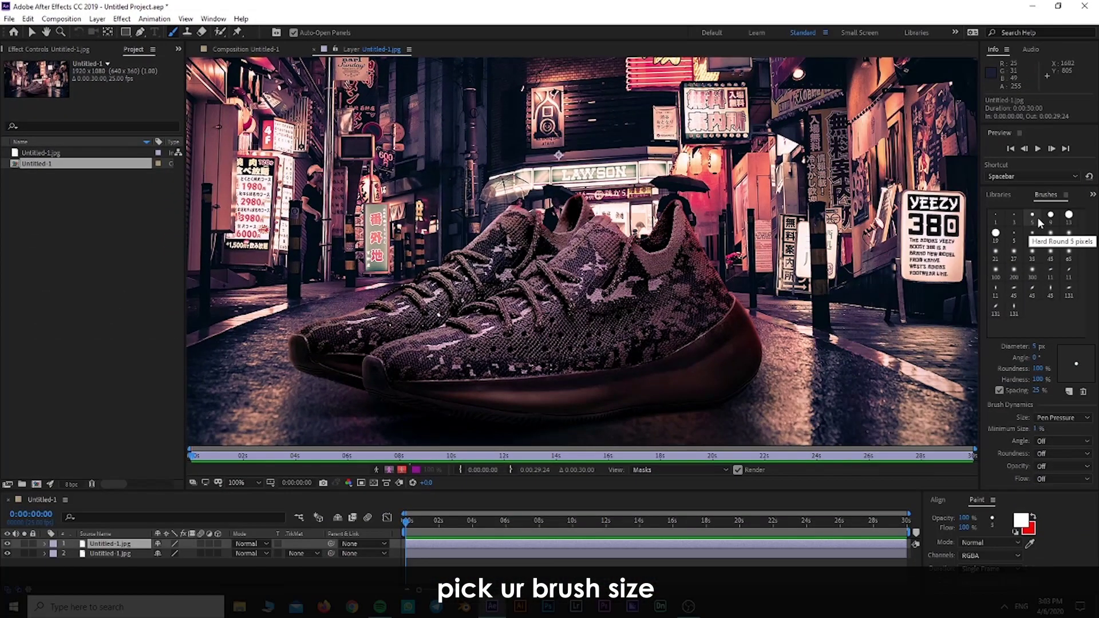
{"action": "left_click", "coordinate": [1051, 216]}
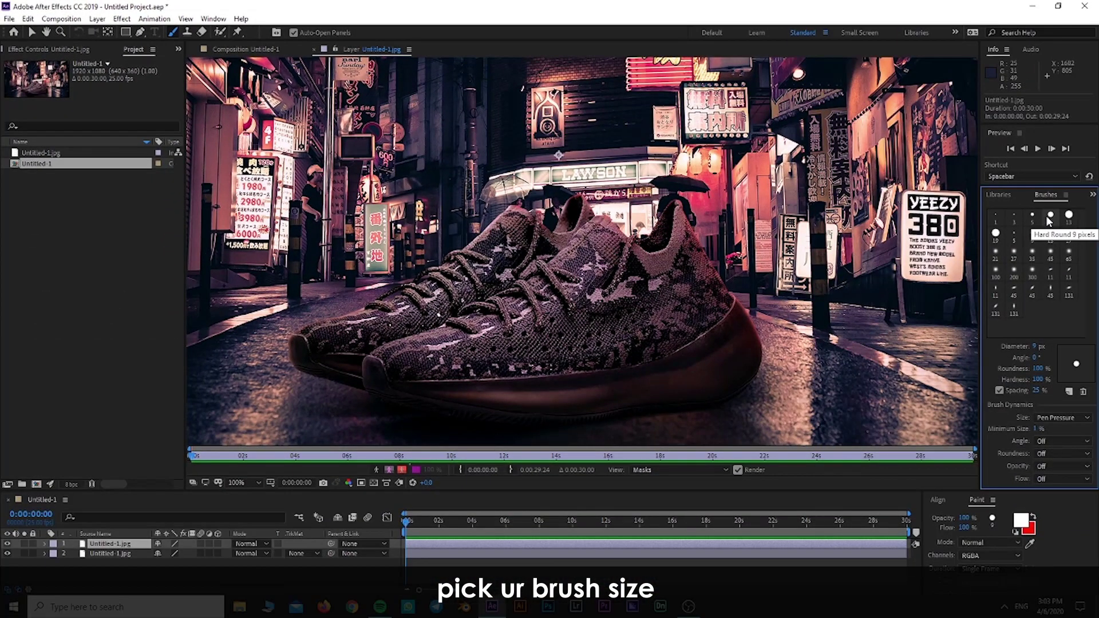
{"action": "left_click", "coordinate": [993, 571]}
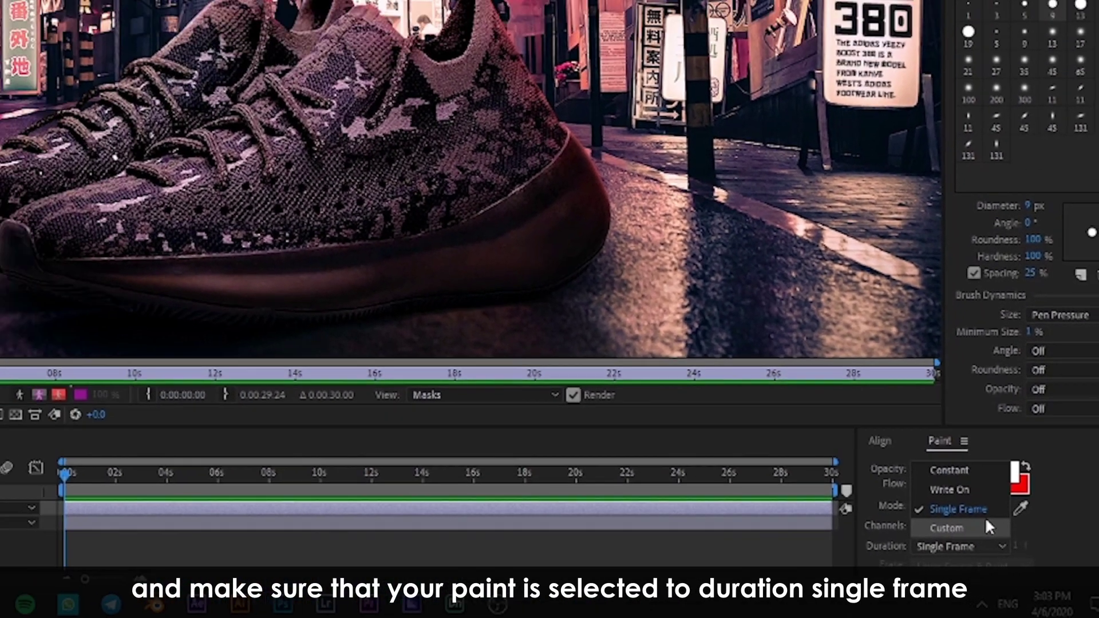
{"action": "left_click", "coordinate": [936, 493]}
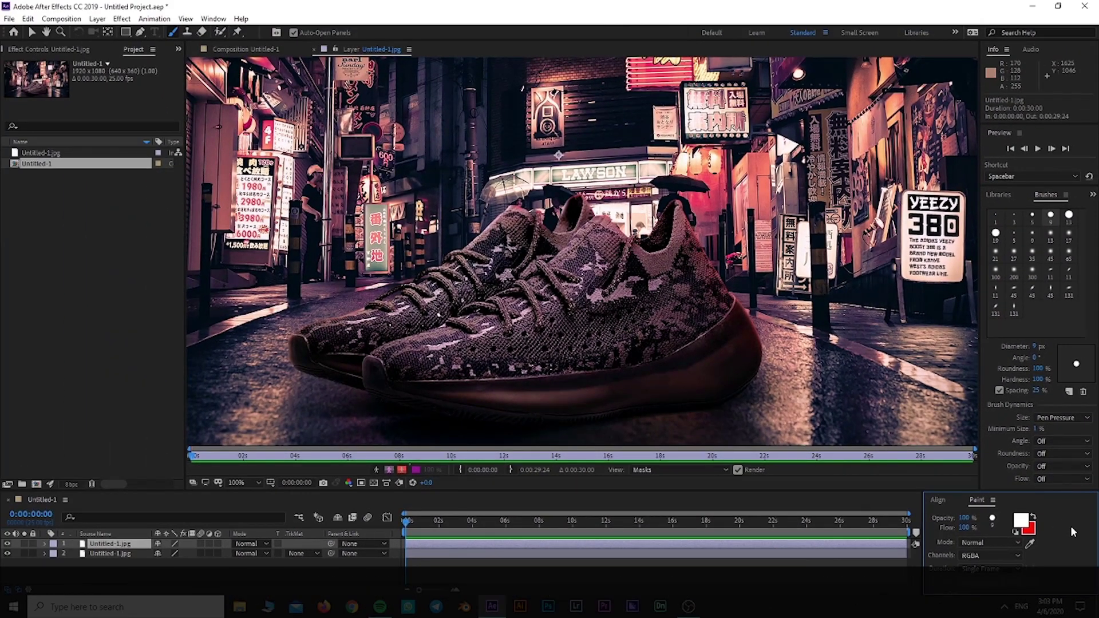
{"action": "left_click", "coordinate": [859, 508]}
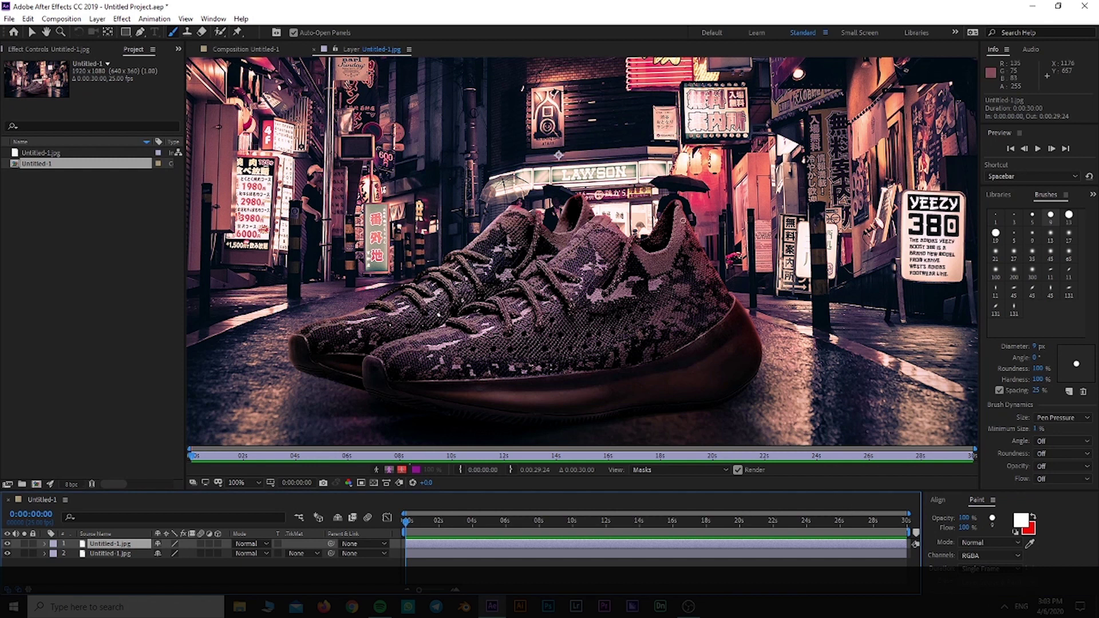
{"action": "left_click", "coordinate": [681, 203]}
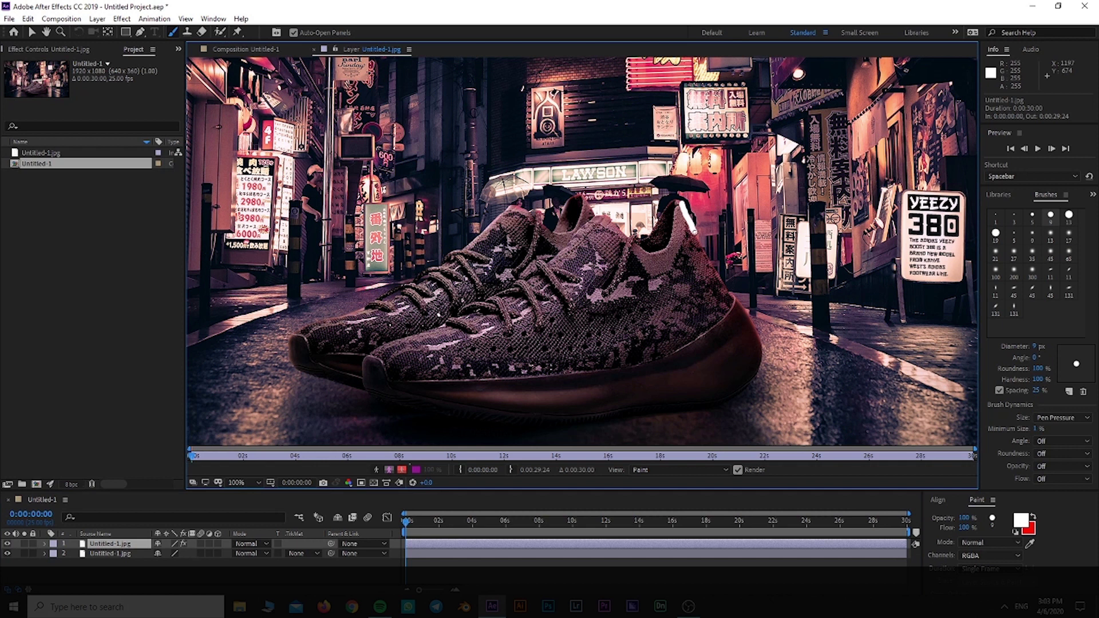
Paint short white streaks along the heel, sole and laces, advancing one frame between strokes.
{"action": "key", "text": "Page_Down"}
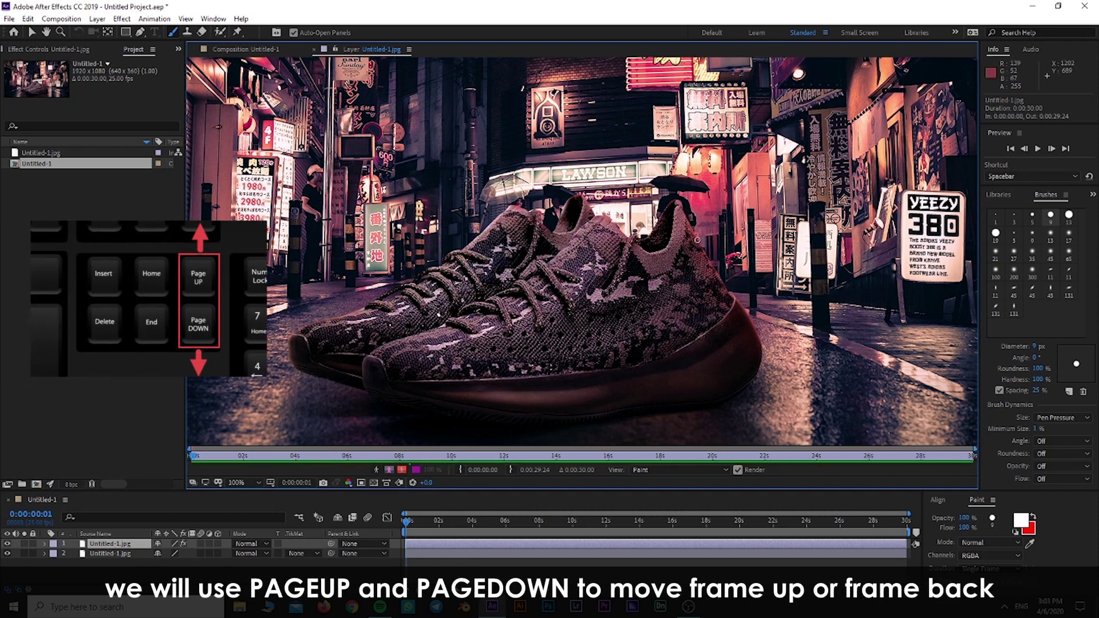
{"action": "key", "text": "Page_Down"}
{"action": "key", "text": "Page_Down"}
{"action": "mouse_move", "coordinate": [733, 298]}
{"action": "left_mouse_down"}
{"action": "mouse_move", "coordinate": [749, 316]}
{"action": "mouse_move", "coordinate": [756, 380]}
{"action": "left_mouse_up"}
{"action": "key", "text": "Page_Down"}
{"action": "key", "text": "Page_Down"}
{"action": "key", "text": "Page_Down"}
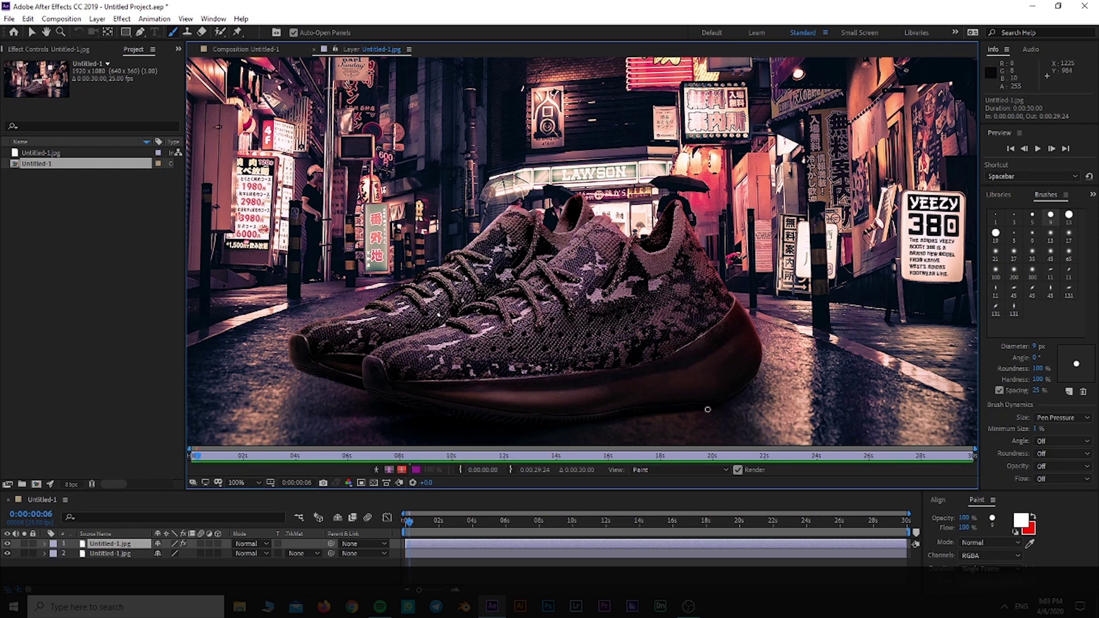
{"action": "mouse_move", "coordinate": [680, 409]}
{"action": "left_mouse_down"}
{"action": "mouse_move", "coordinate": [535, 426]}
{"action": "mouse_move", "coordinate": [395, 404]}
{"action": "left_mouse_up"}
{"action": "key", "text": "Page_Down"}
{"action": "key", "text": "Page_Down"}
{"action": "key", "text": "Page_Down"}
{"action": "key", "text": "Page_Down"}
{"action": "key", "text": "Page_Down"}
{"action": "key", "text": "Page_Down"}
{"action": "mouse_move", "coordinate": [343, 385]}
{"action": "left_mouse_down"}
{"action": "mouse_move", "coordinate": [299, 369]}
{"action": "mouse_move", "coordinate": [293, 332]}
{"action": "left_mouse_up"}
{"action": "key", "text": "Page_Down"}
{"action": "key", "text": "Page_Down"}
{"action": "key", "text": "Page_Down"}
{"action": "mouse_move", "coordinate": [416, 281]}
{"action": "left_mouse_down"}
{"action": "mouse_move", "coordinate": [456, 260]}
{"action": "mouse_move", "coordinate": [425, 271]}
{"action": "left_mouse_up"}
{"action": "key", "text": "Page_Down"}
{"action": "key", "text": "ctrl+z"}
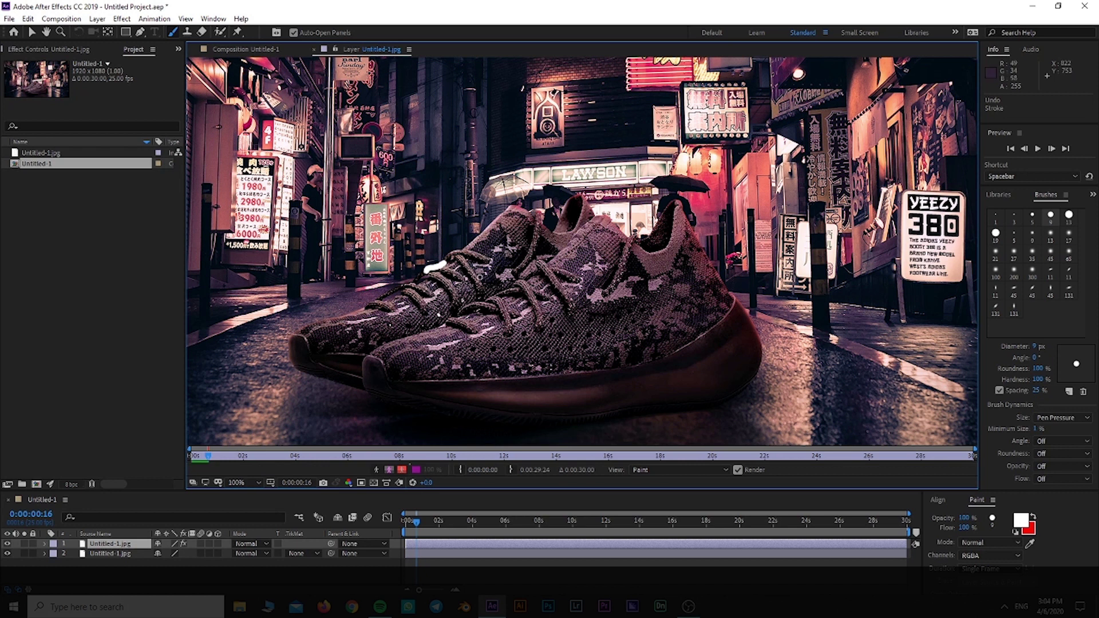
{"action": "key", "text": "Page_Down"}
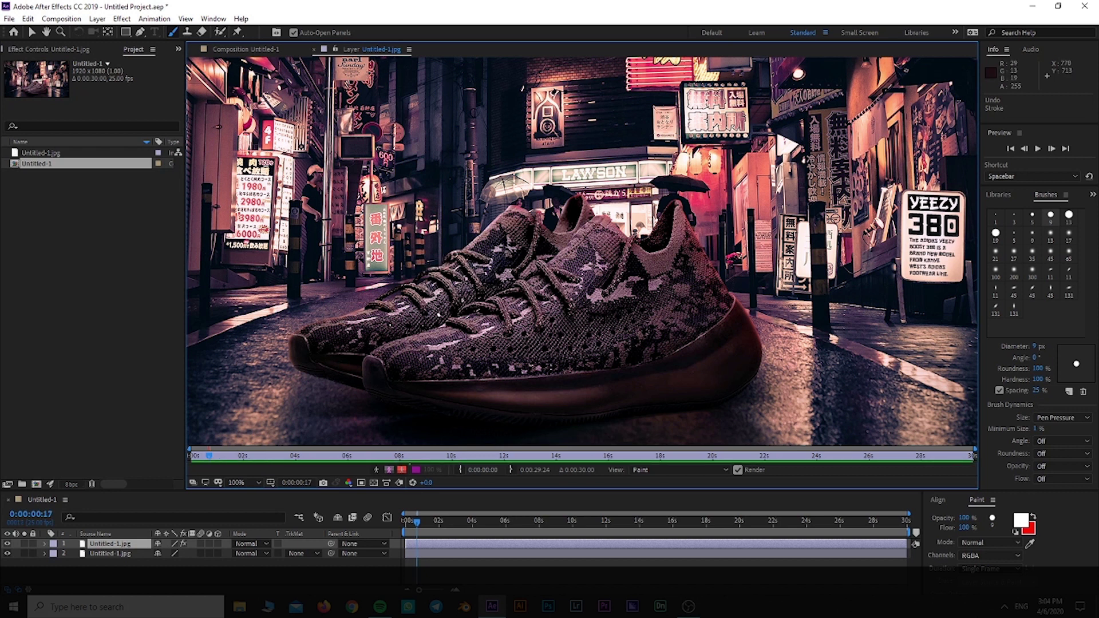
{"action": "mouse_move", "coordinate": [487, 224]}
{"action": "left_mouse_down"}
{"action": "mouse_move", "coordinate": [527, 209]}
{"action": "mouse_move", "coordinate": [547, 229]}
{"action": "mouse_move", "coordinate": [591, 194]}
{"action": "mouse_move", "coordinate": [630, 240]}
{"action": "mouse_move", "coordinate": [664, 206]}
{"action": "left_mouse_up"}
{"action": "key", "text": "Page_Down"}
{"action": "key", "text": "Page_Down"}
{"action": "key", "text": "Page_Down"}
{"action": "key", "text": "Page_Down"}
{"action": "key", "text": "Page_Down"}
{"action": "key", "text": "Page_Down"}
{"action": "key", "text": "Page_Down"}
{"action": "key", "text": "Page_Down"}
{"action": "key", "text": "Page_Down"}
Preview the flickering streaks and scrub through the frames to review them.
{"action": "key", "text": "space"}
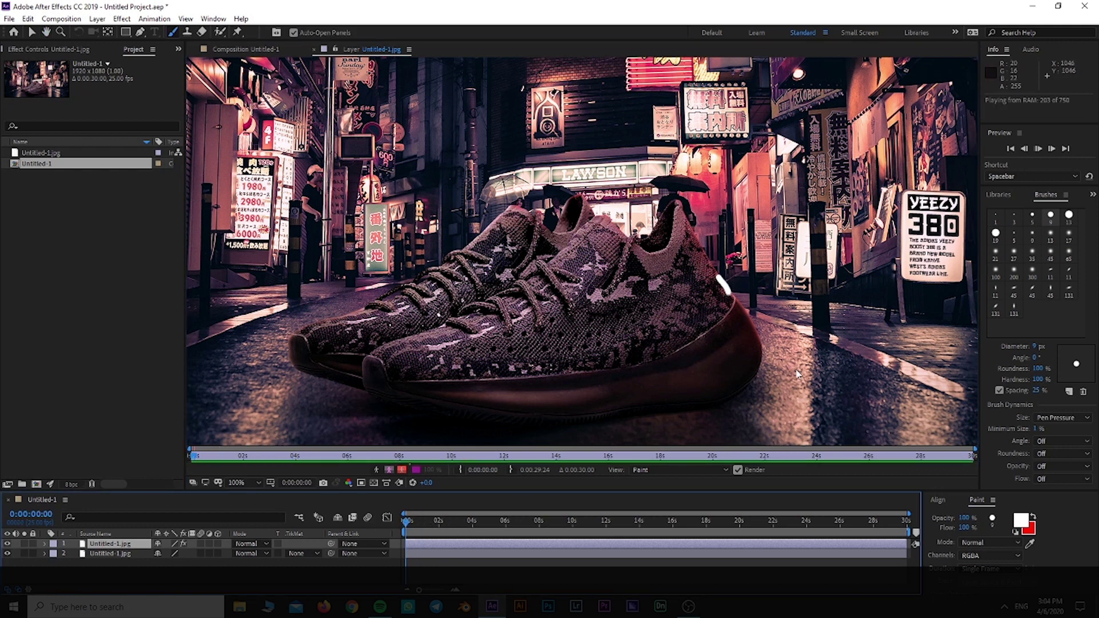
{"action": "key", "text": "space"}
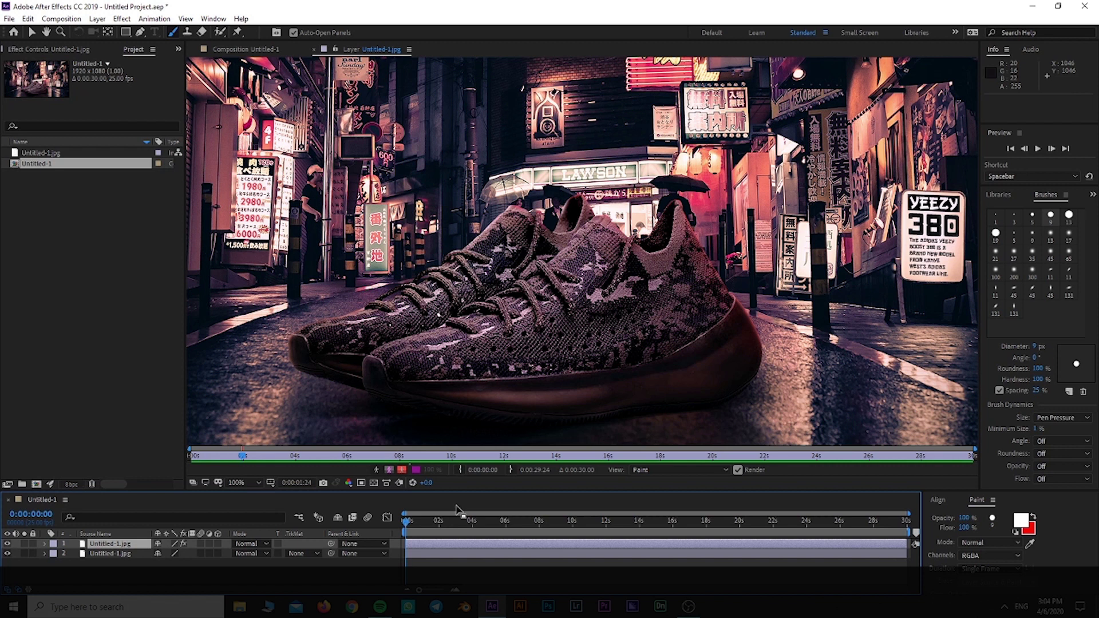
{"action": "left_click_drag", "start_coordinate": [424, 528], "coordinate": [424, 528]}
{"action": "key", "text": "Page_Down"}
{"action": "key", "text": "space"}
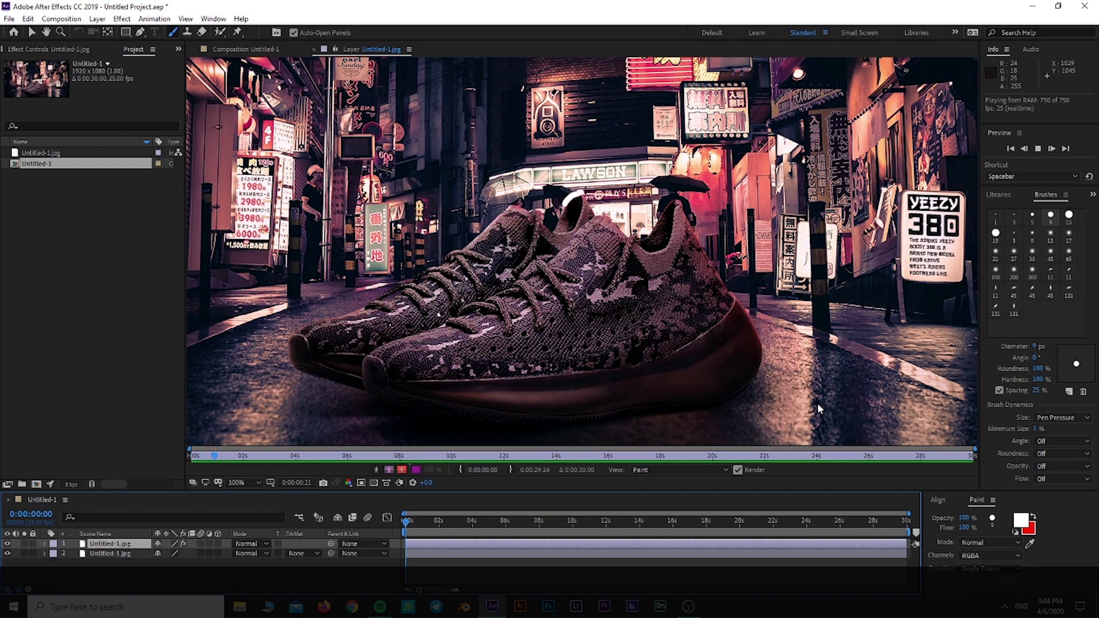
{"action": "key", "text": "space"}
{"action": "key", "text": "space"}
{"action": "key", "text": "space"}
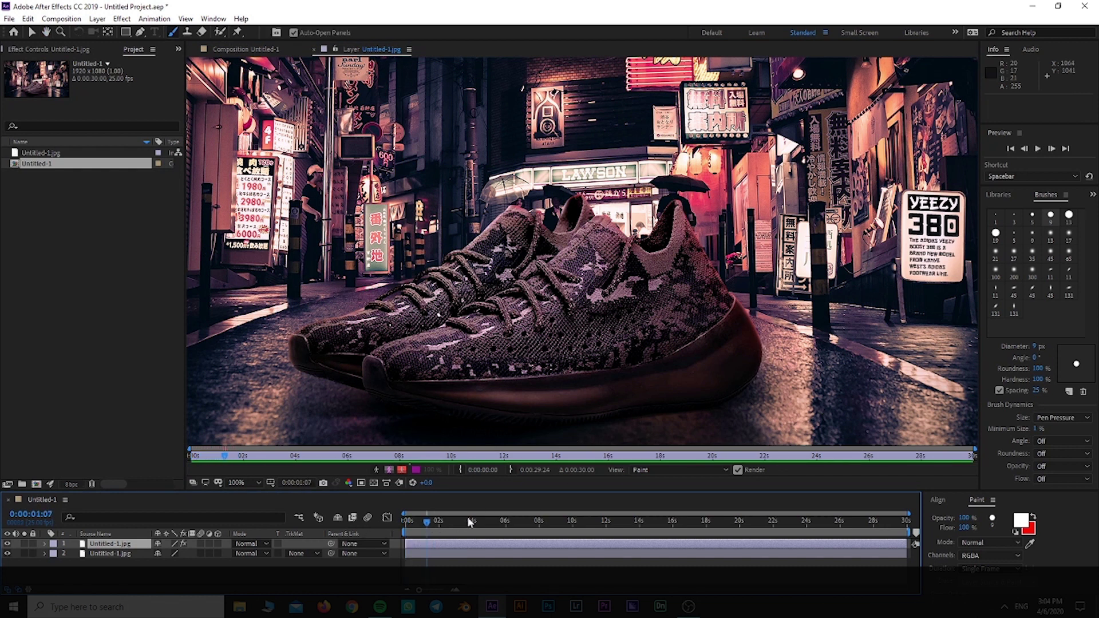
{"action": "left_click_drag", "start_coordinate": [425, 527], "coordinate": [399, 526]}
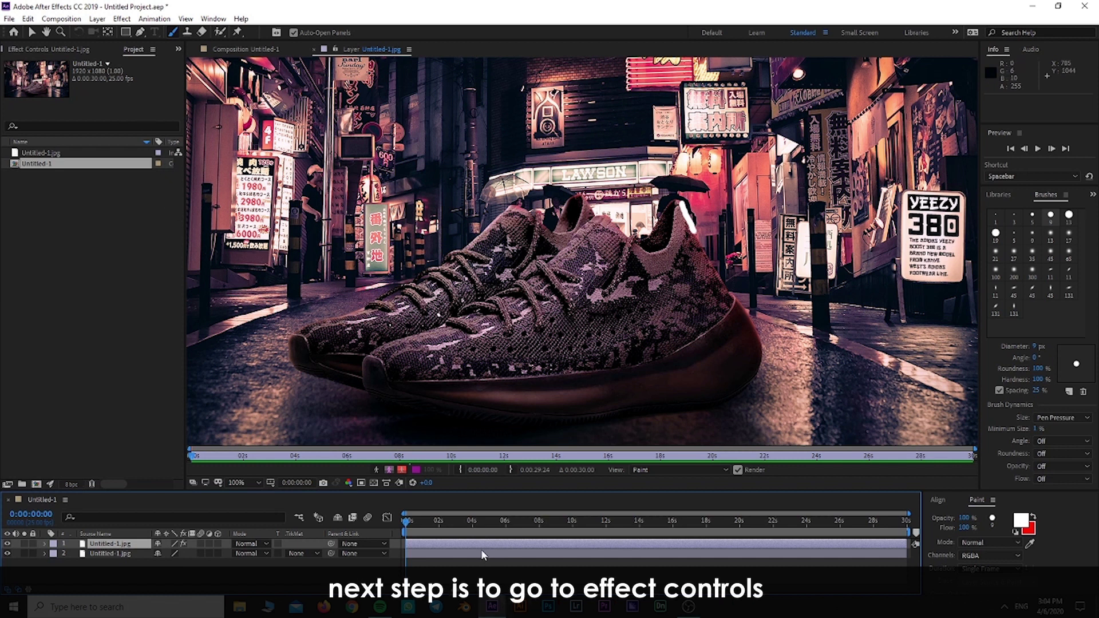
Enable Paint on Transparent in the top layer's Paint effect.
{"action": "left_click", "coordinate": [45, 544]}
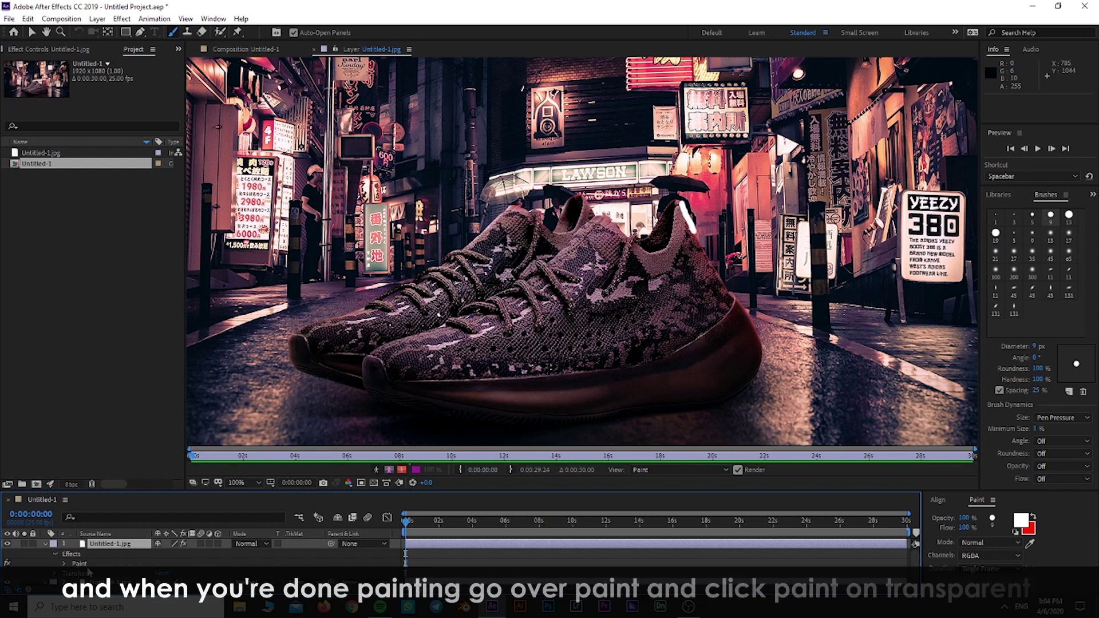
{"action": "left_click", "coordinate": [54, 554]}
{"action": "left_click", "coordinate": [48, 51]}
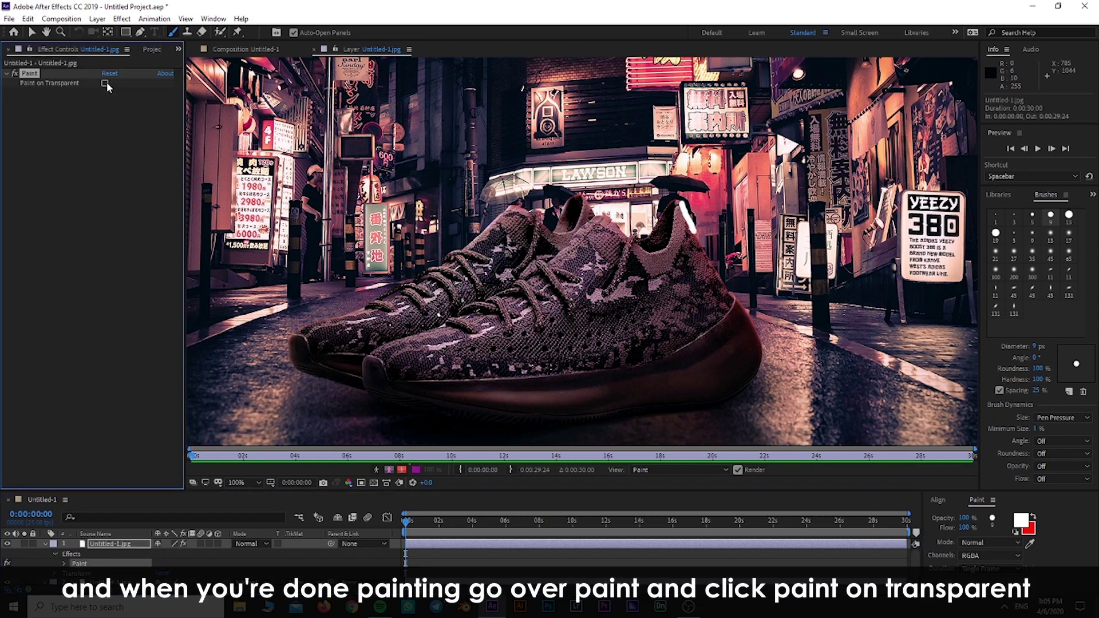
{"action": "left_click", "coordinate": [104, 84]}
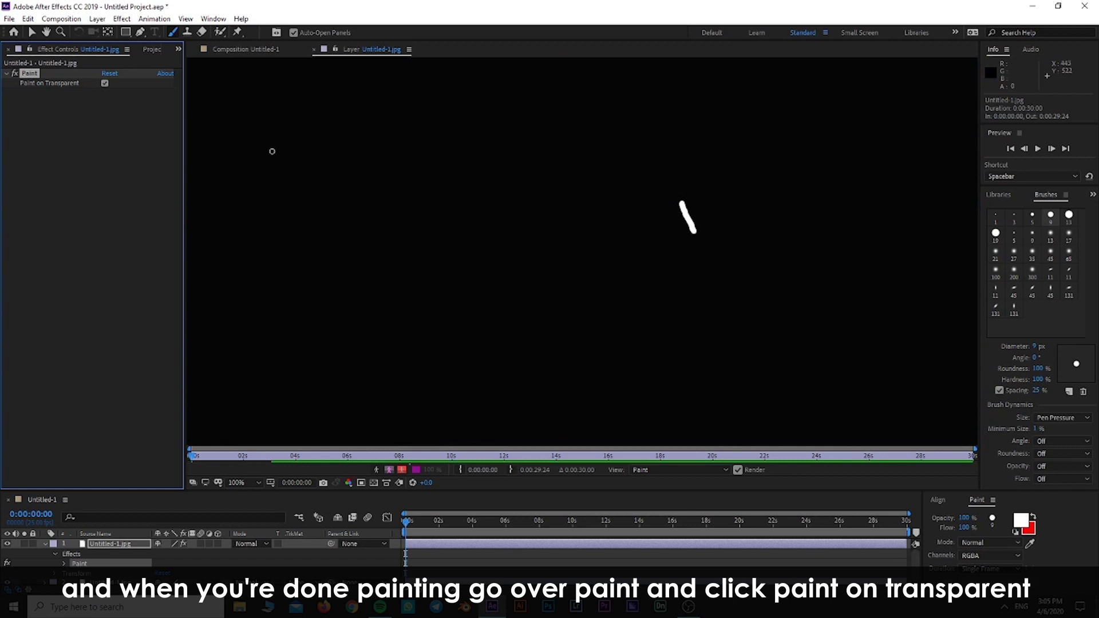
{"action": "left_click", "coordinate": [246, 50]}
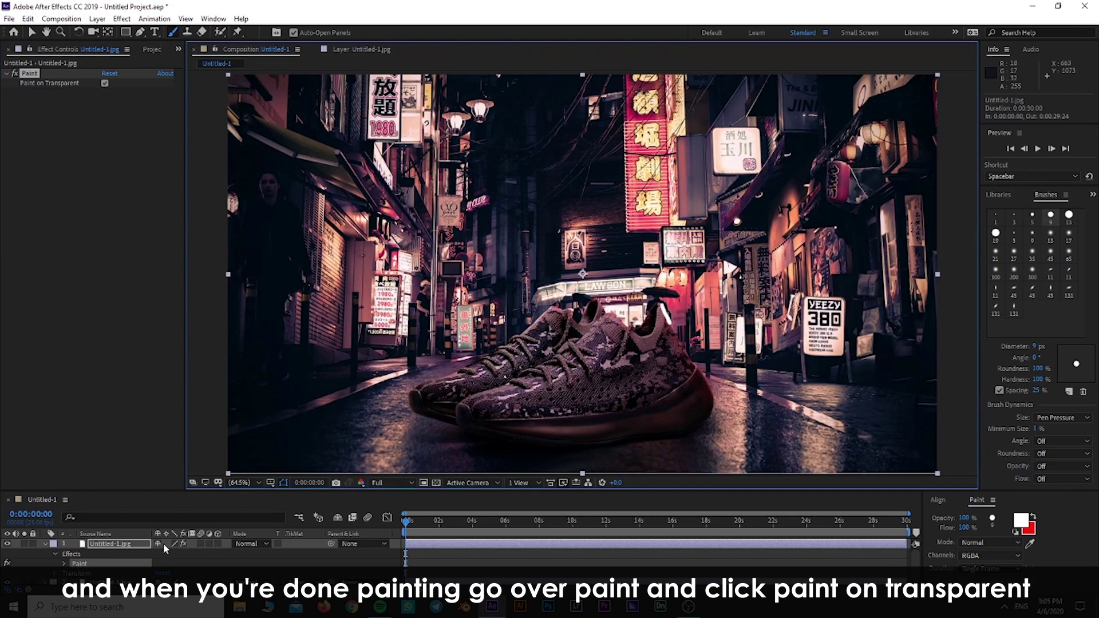
Toggle Paint on Transparent to compare results, leaving it switched on.
{"action": "left_click", "coordinate": [45, 545]}
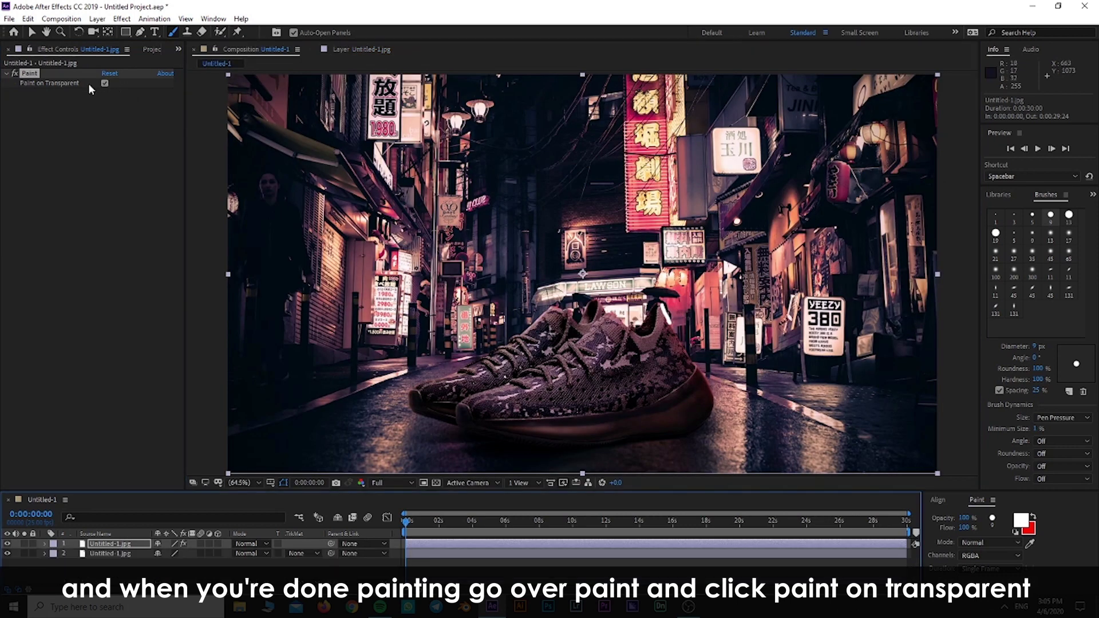
{"action": "left_click", "coordinate": [104, 84]}
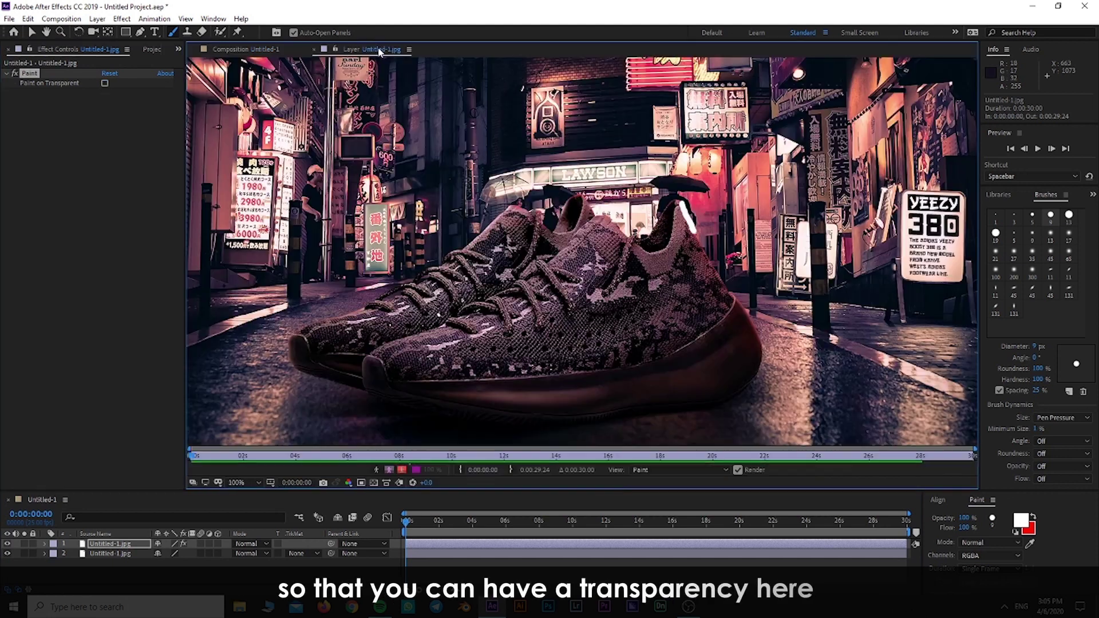
{"action": "left_click", "coordinate": [105, 83]}
{"action": "left_click", "coordinate": [104, 83]}
{"action": "left_click", "coordinate": [104, 83]}
{"action": "left_click", "coordinate": [105, 84]}
{"action": "left_click", "coordinate": [105, 84]}
{"action": "left_click", "coordinate": [235, 50]}
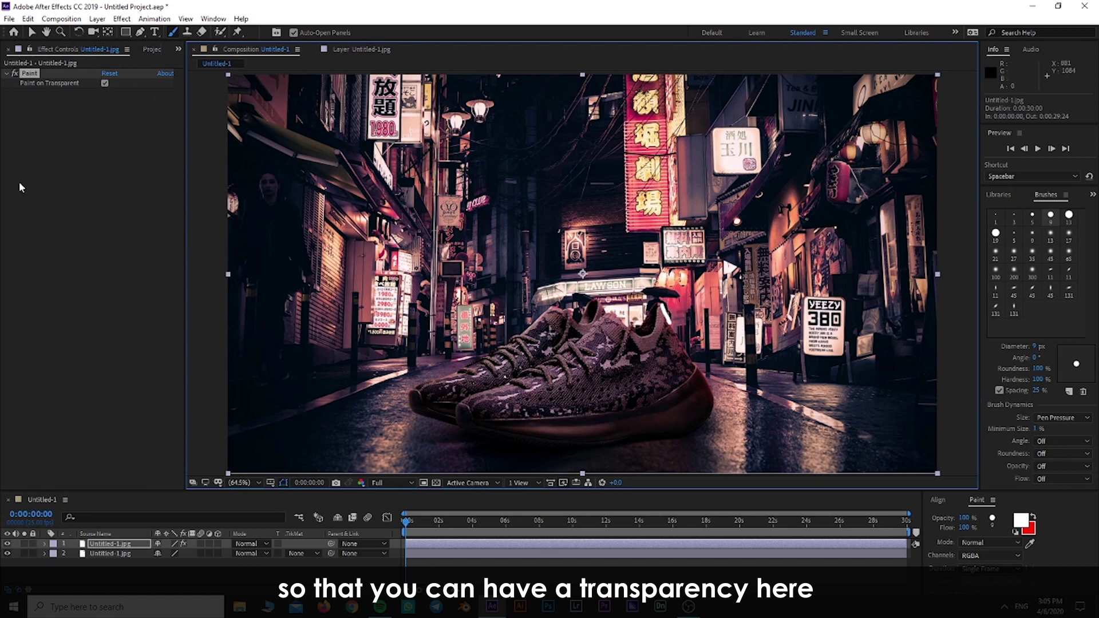
{"action": "left_click", "coordinate": [6, 74]}
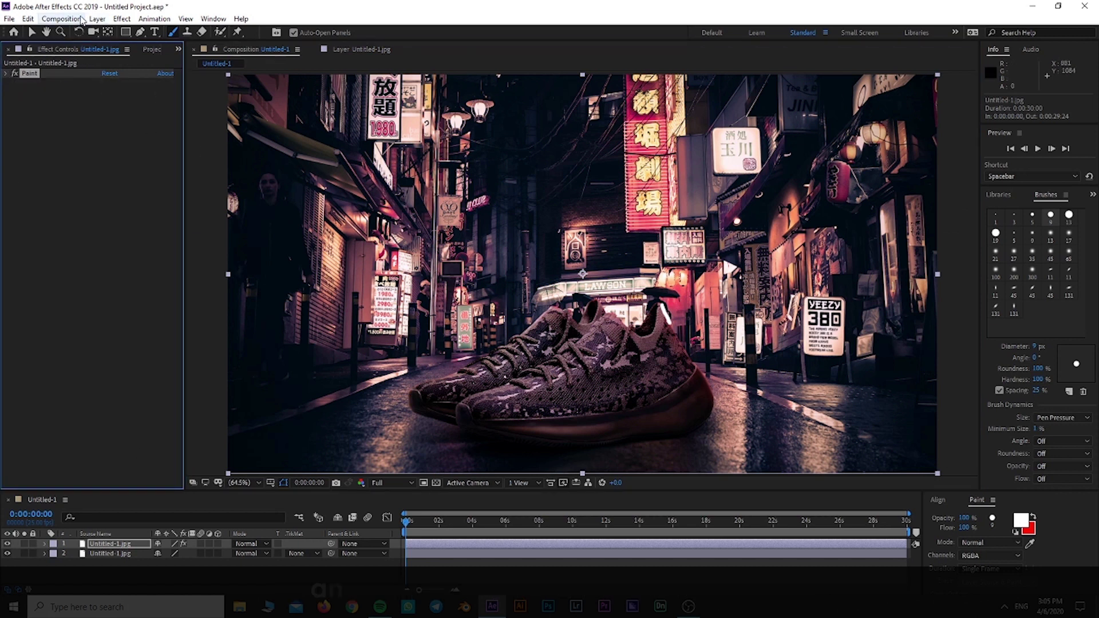
Apply Stylize > Glow to the painted layer with a 20% Glow Threshold.
{"action": "left_click", "coordinate": [121, 19]}
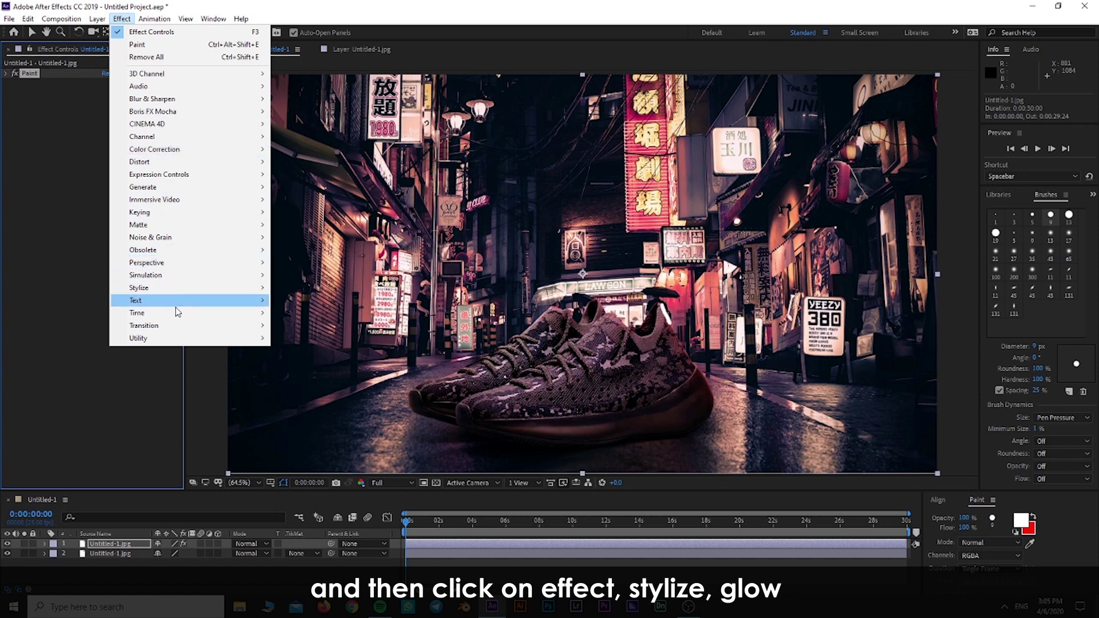
{"action": "mouse_move", "coordinate": [174, 294]}
{"action": "left_click", "coordinate": [295, 490]}
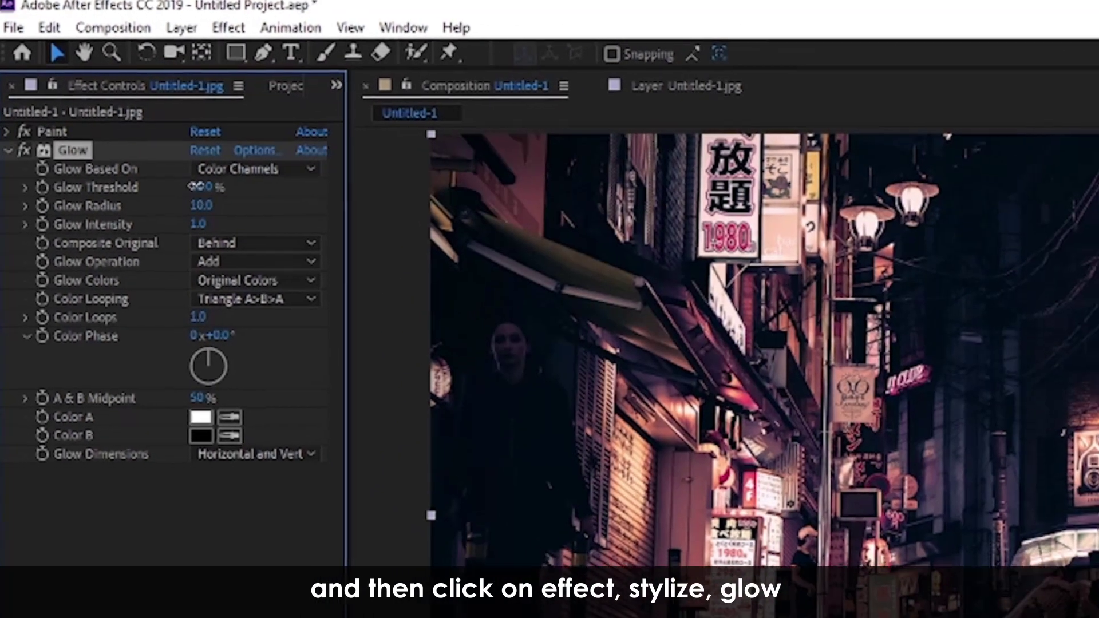
{"action": "left_click", "coordinate": [198, 187]}
{"action": "type", "text": "20"}
{"action": "key", "text": "Return"}
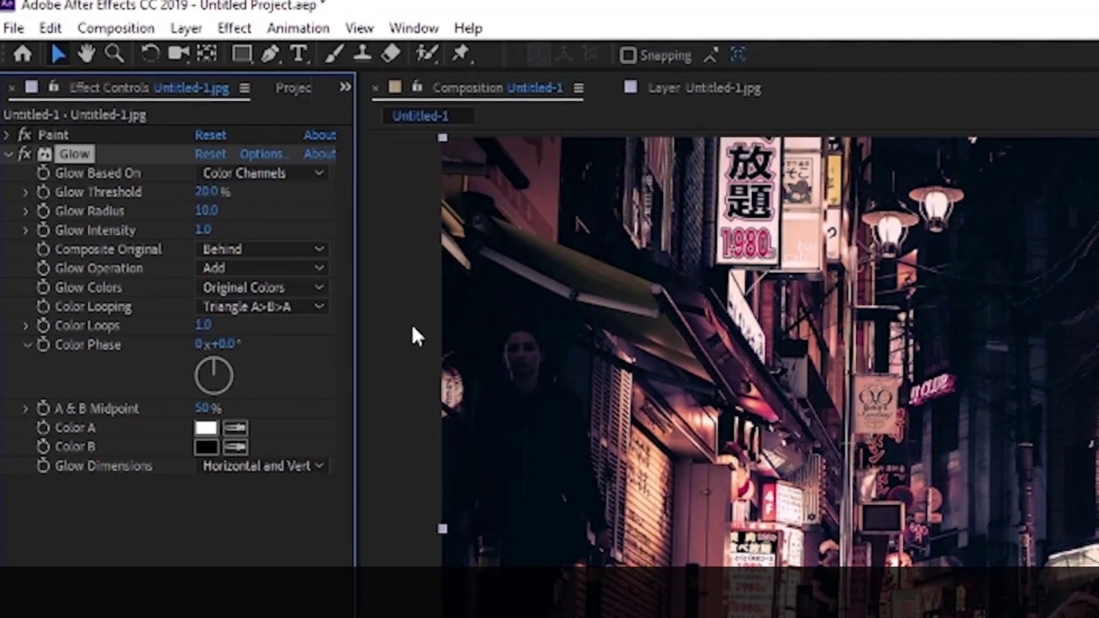
Set Glow Radius to 30 and Glow Intensity to 2.8.
{"action": "key", "text": "Tab"}
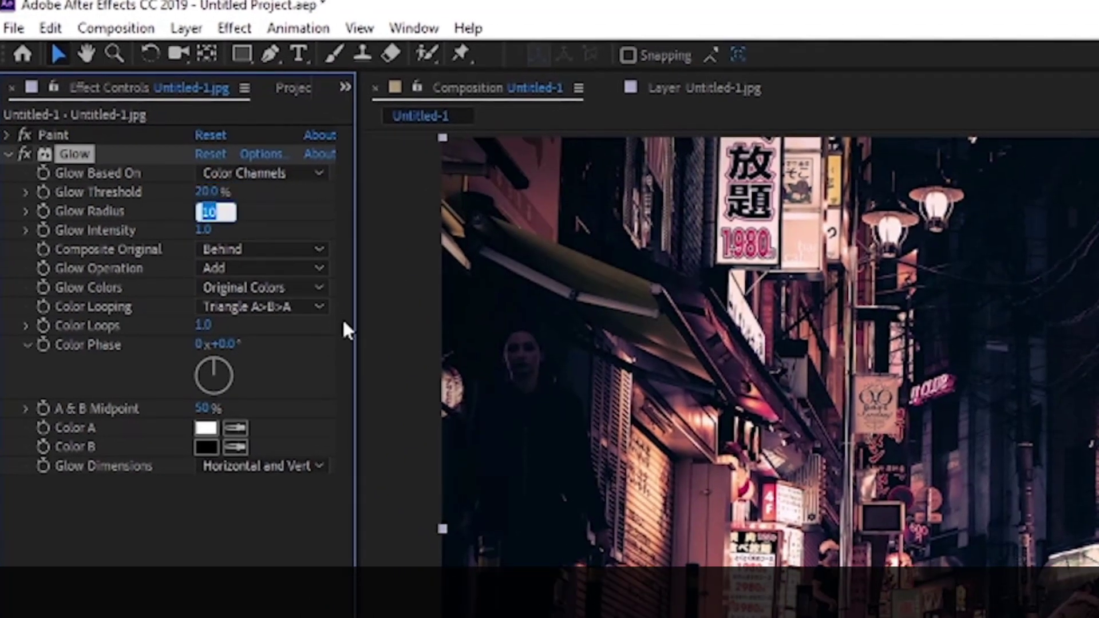
{"action": "type", "text": "50"}
{"action": "key", "text": "Return"}
{"action": "left_click", "coordinate": [206, 211]}
{"action": "type", "text": "30"}
{"action": "key", "text": "Return"}
{"action": "left_click", "coordinate": [204, 230]}
{"action": "key", "text": "Return"}
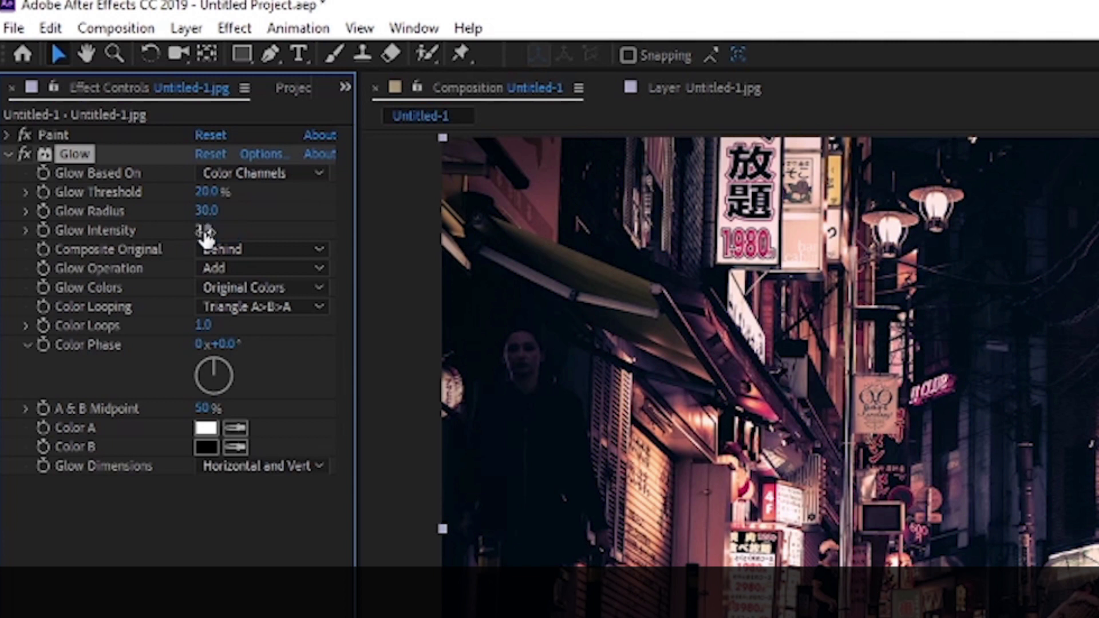
Switch Glow Colors to A & B Colors, make Color A red, and start picking Color B.
{"action": "left_click", "coordinate": [265, 288]}
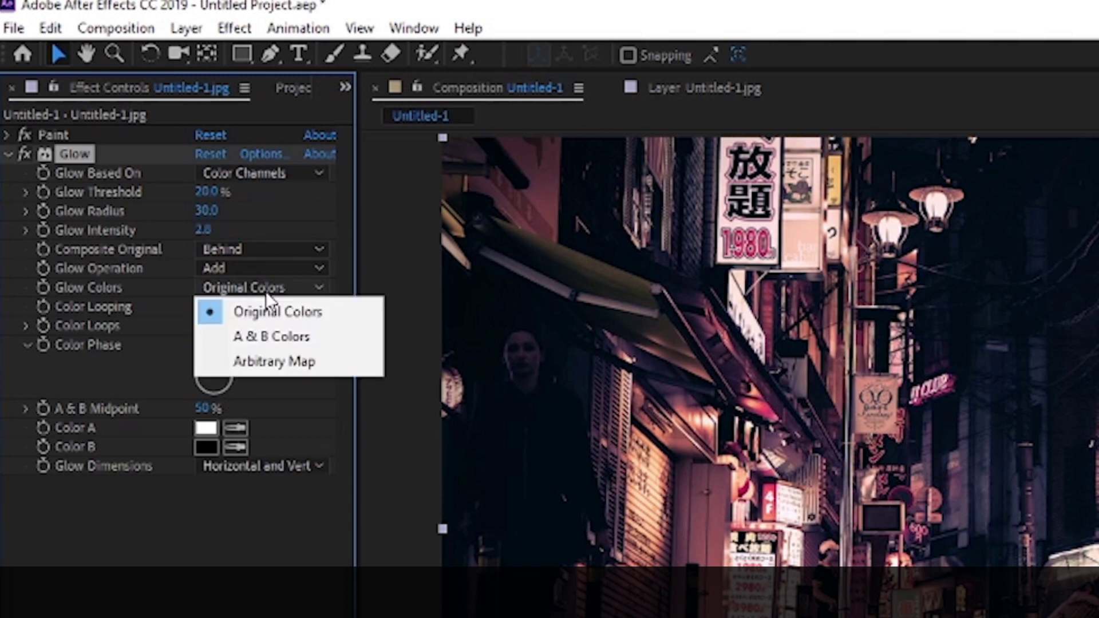
{"action": "left_click", "coordinate": [311, 339]}
{"action": "left_click", "coordinate": [205, 428]}
{"action": "left_click", "coordinate": [517, 490]}
{"action": "left_click", "coordinate": [554, 449]}
{"action": "left_click", "coordinate": [767, 448]}
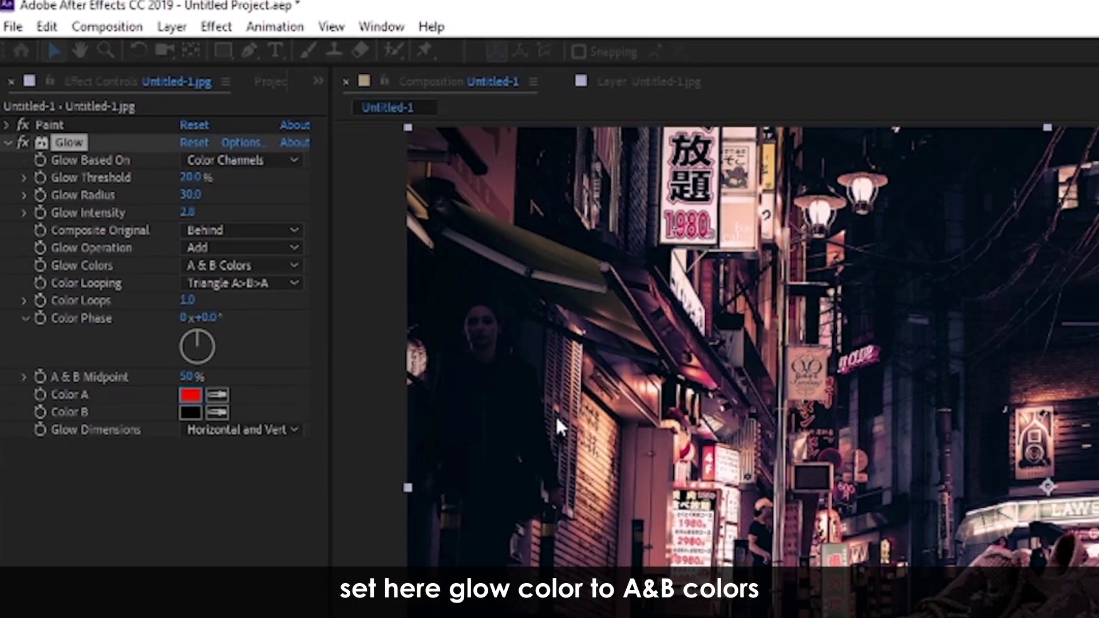
{"action": "left_click", "coordinate": [107, 232]}
{"action": "left_click", "coordinate": [302, 360]}
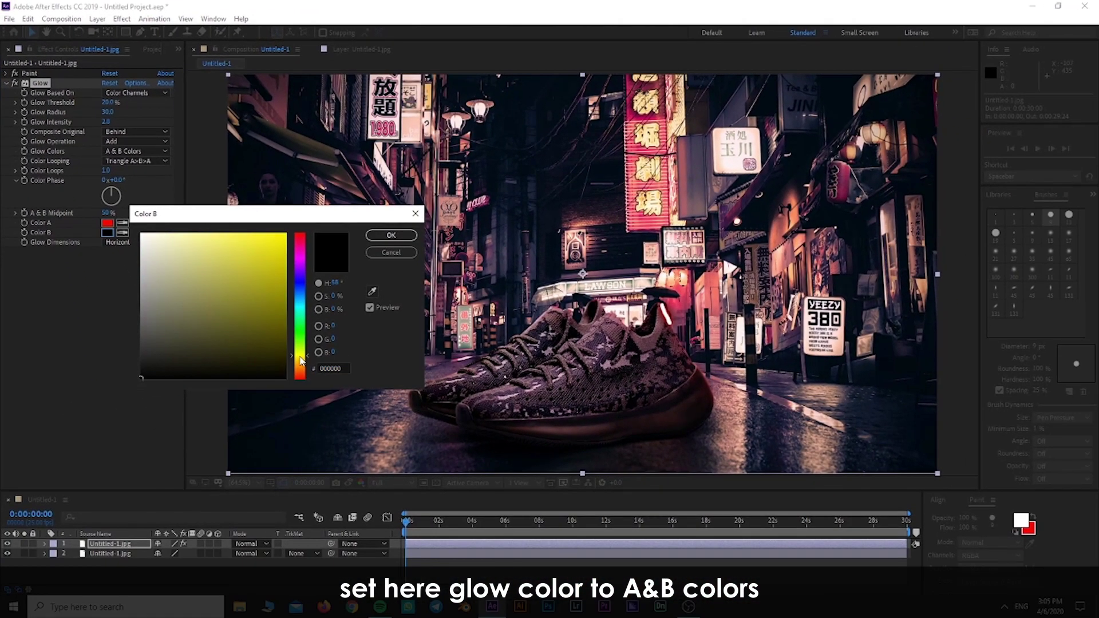
Set the glow's Color B to an orange FFBA00.
{"action": "left_click_drag", "start_coordinate": [302, 359], "coordinate": [302, 361]}
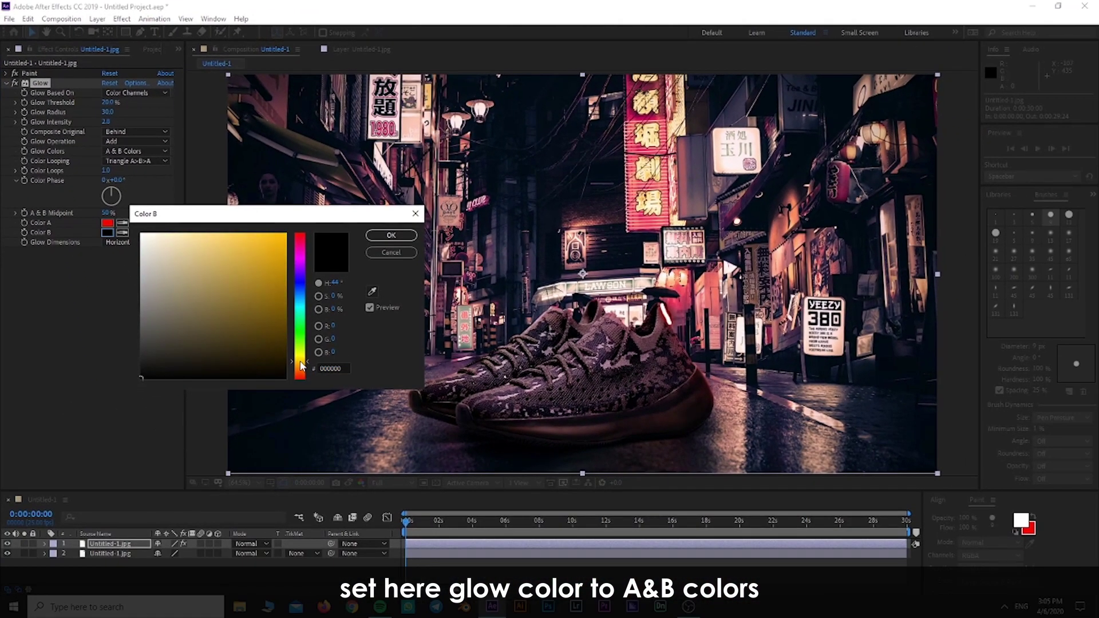
{"action": "left_click", "coordinate": [285, 234]}
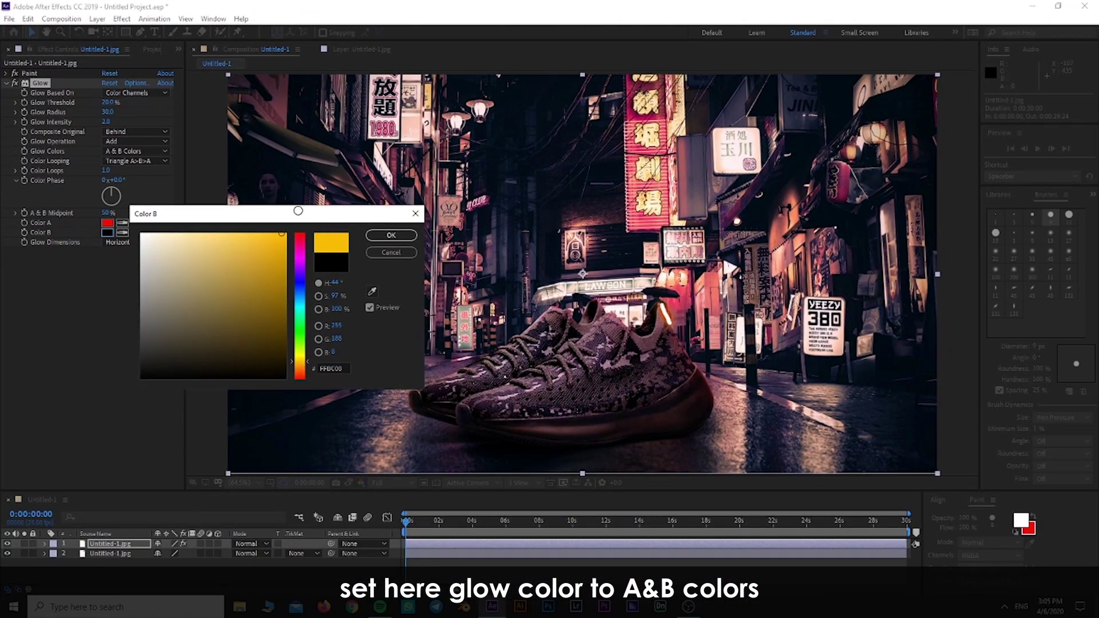
{"action": "left_click", "coordinate": [391, 235]}
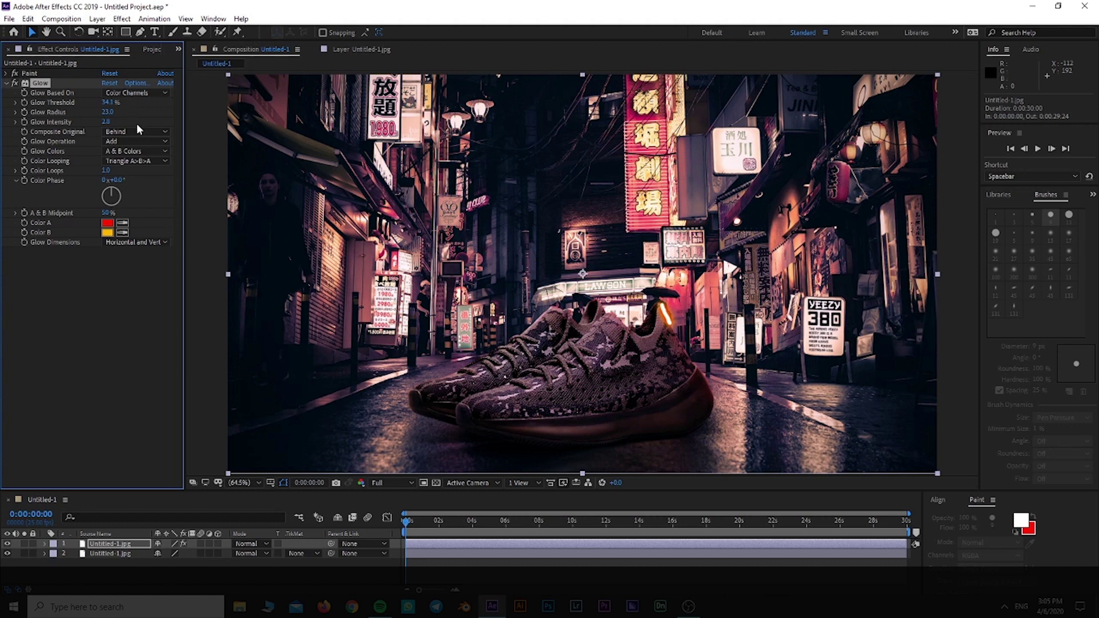
Raise Glow Threshold to 50% and edit the Glow Intensity value.
{"action": "left_click_drag", "start_coordinate": [112, 103], "coordinate": [107, 105]}
{"action": "type", "text": "50"}
{"action": "key", "text": "Return"}
{"action": "left_click", "coordinate": [106, 121]}
{"action": "left_click", "coordinate": [105, 121]}
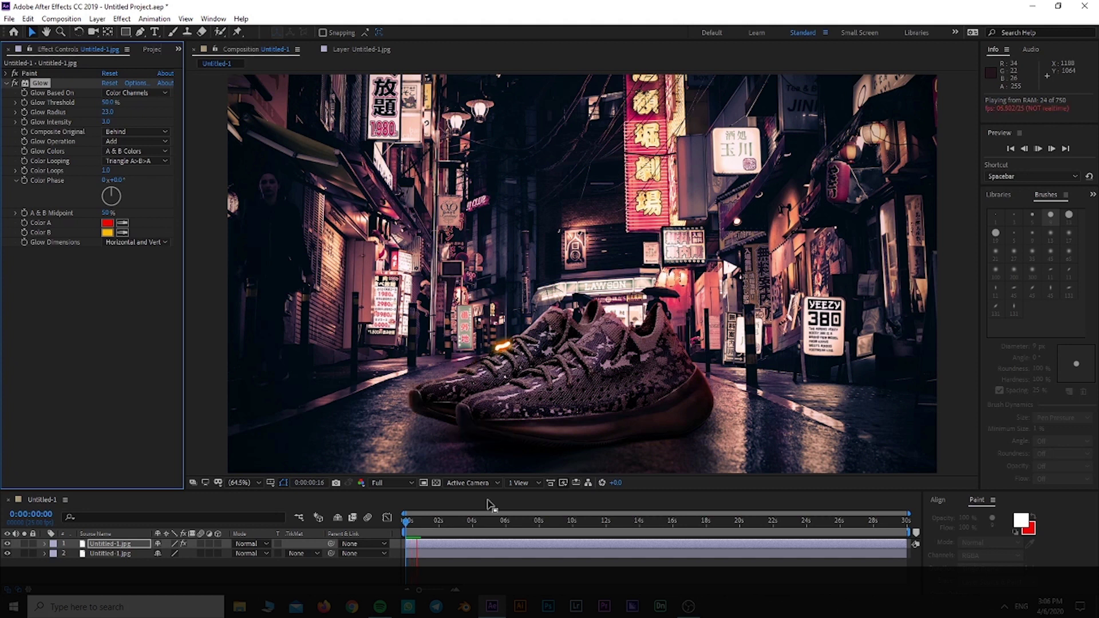
{"action": "key", "text": "space"}
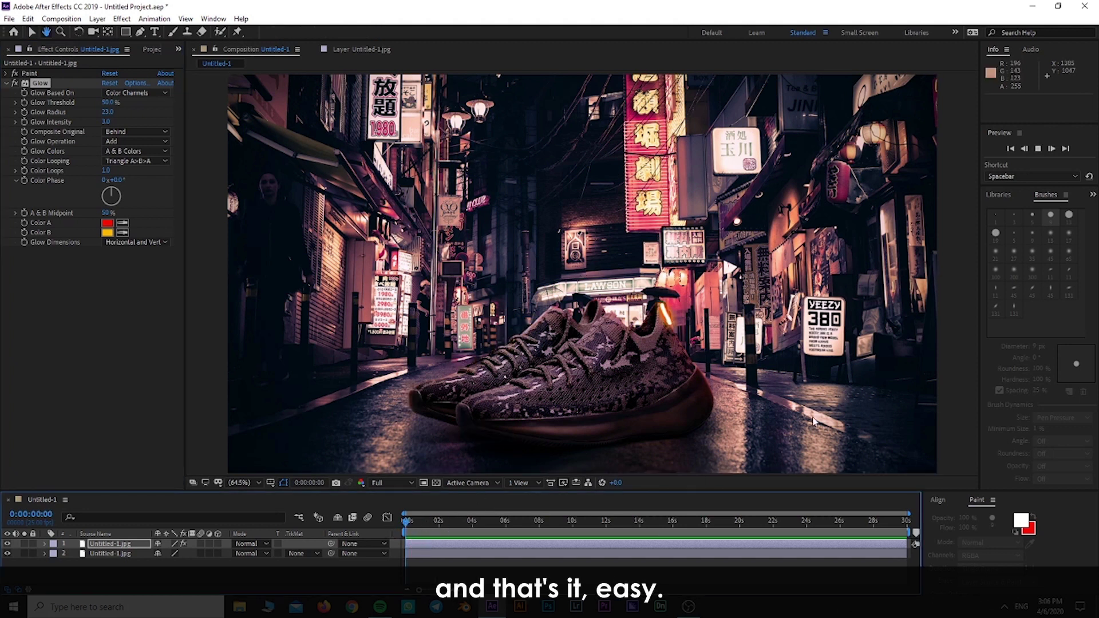
{"action": "key", "text": "space"}
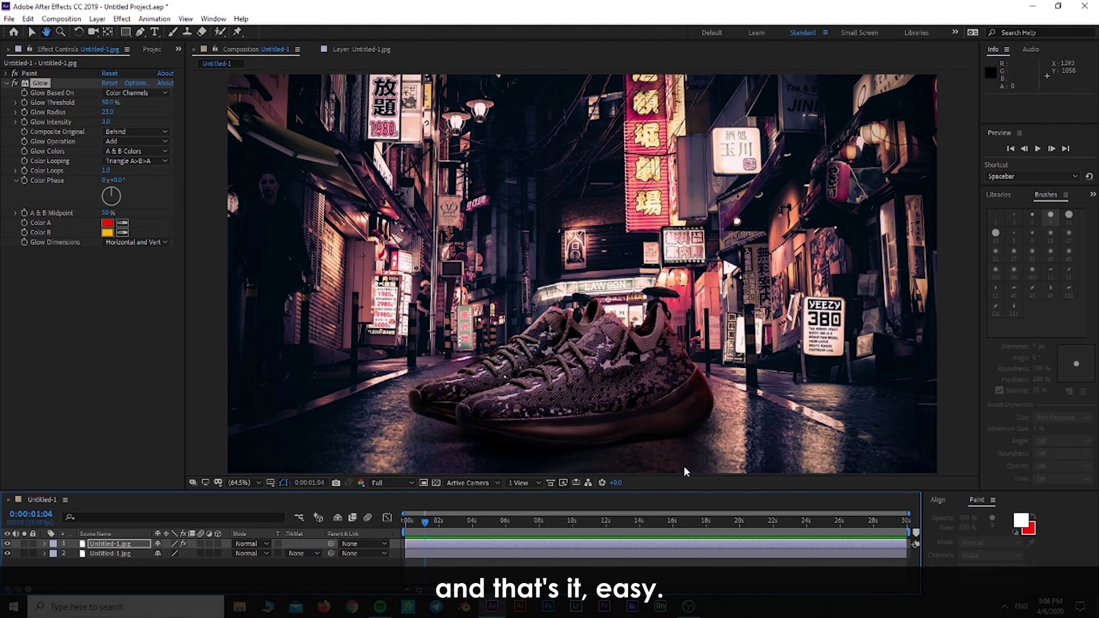
{"action": "left_click", "coordinate": [421, 527]}
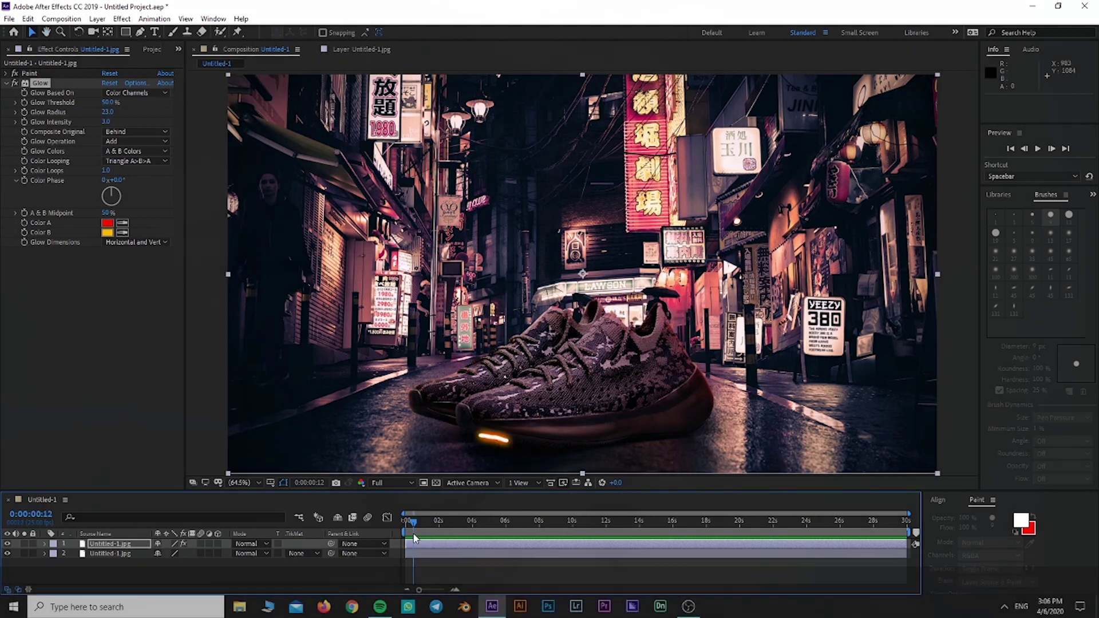